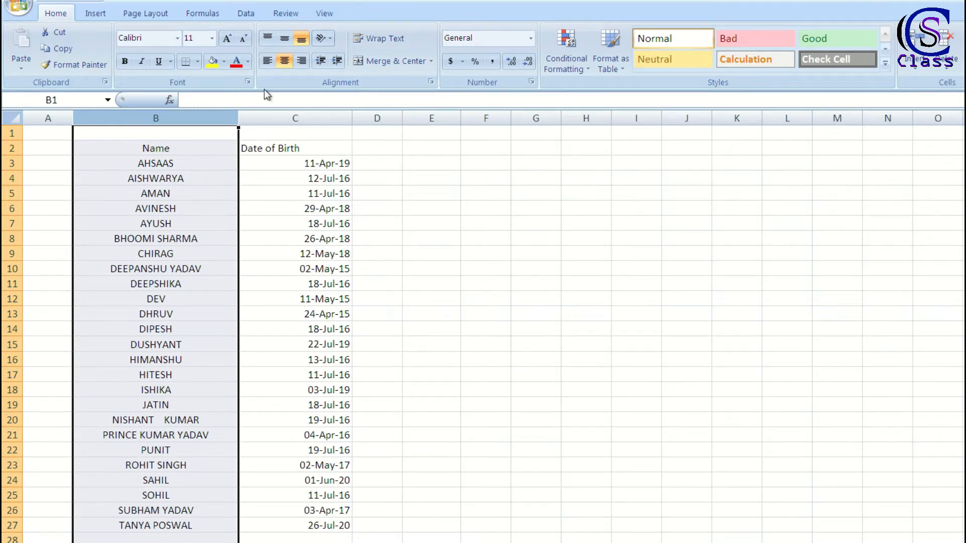
Step: Try right and center alignment on the Name column (column B), finishing with left alignment
left_click(305, 61)
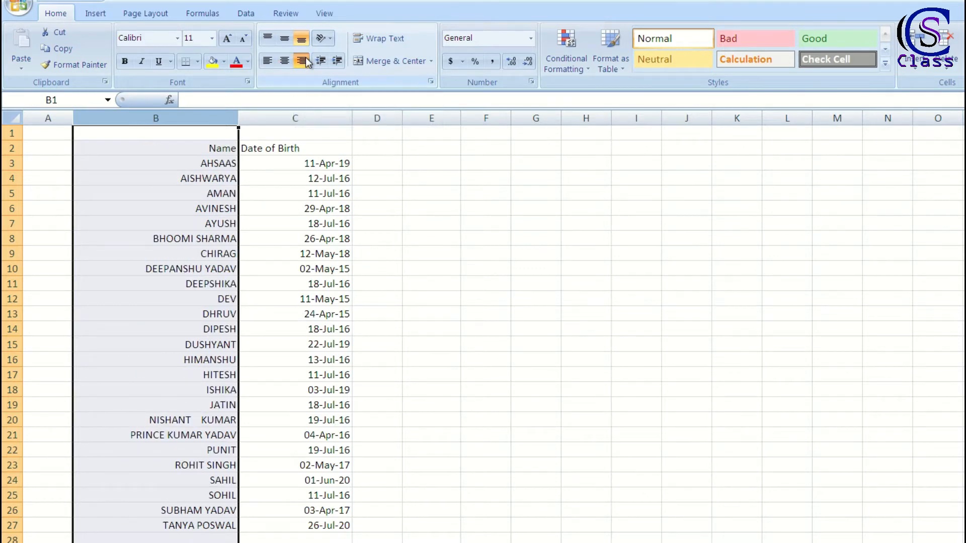
left_click(283, 62)
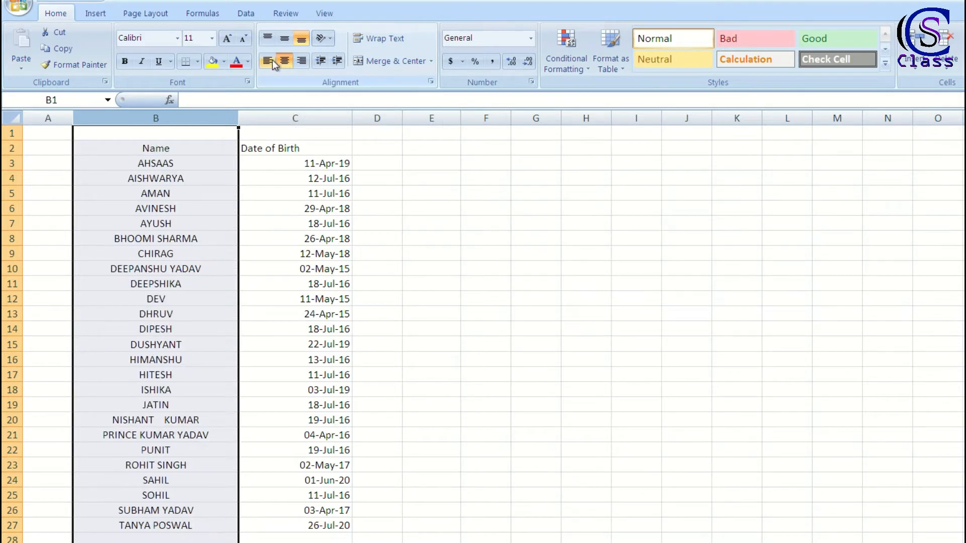
left_click(266, 62)
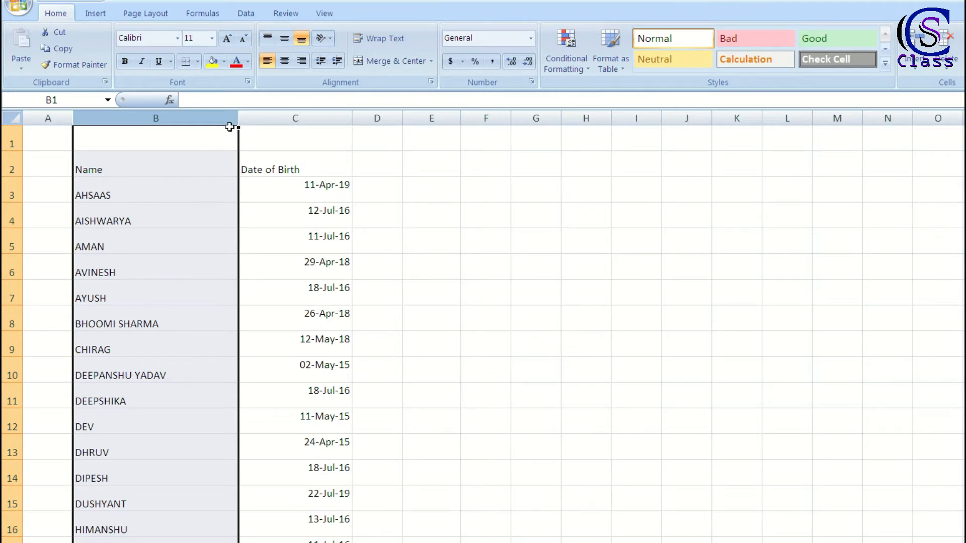
Step: Align the contents of column B vertically to the middle of the cells, then to the top
left_click(285, 37)
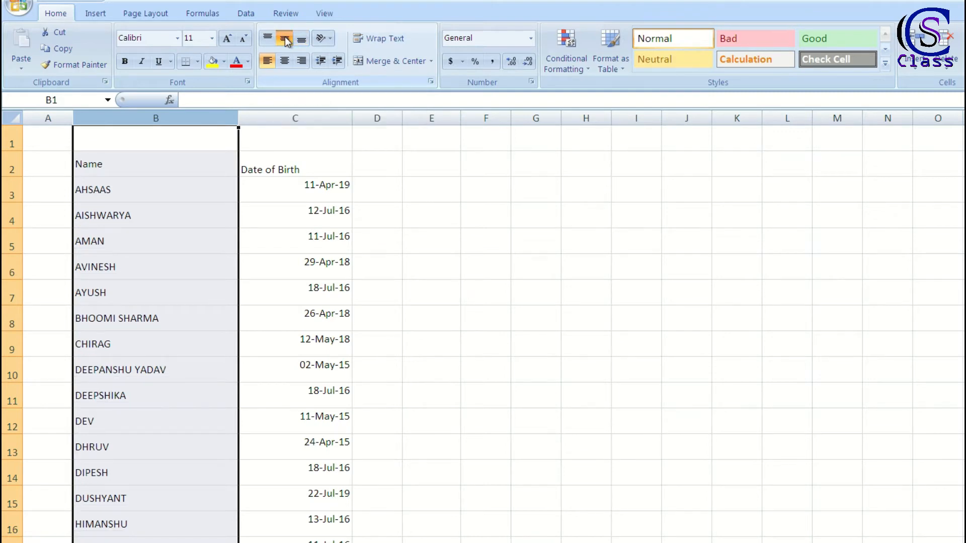
left_click(267, 38)
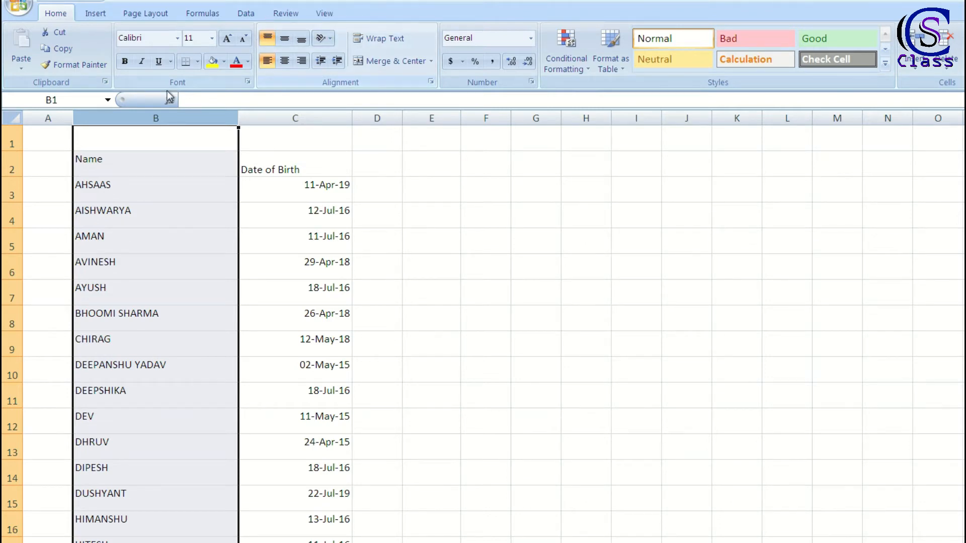
Step: Angle the Name heading in B2 counterclockwise, then change its orientation to vertical text
left_click(137, 162)
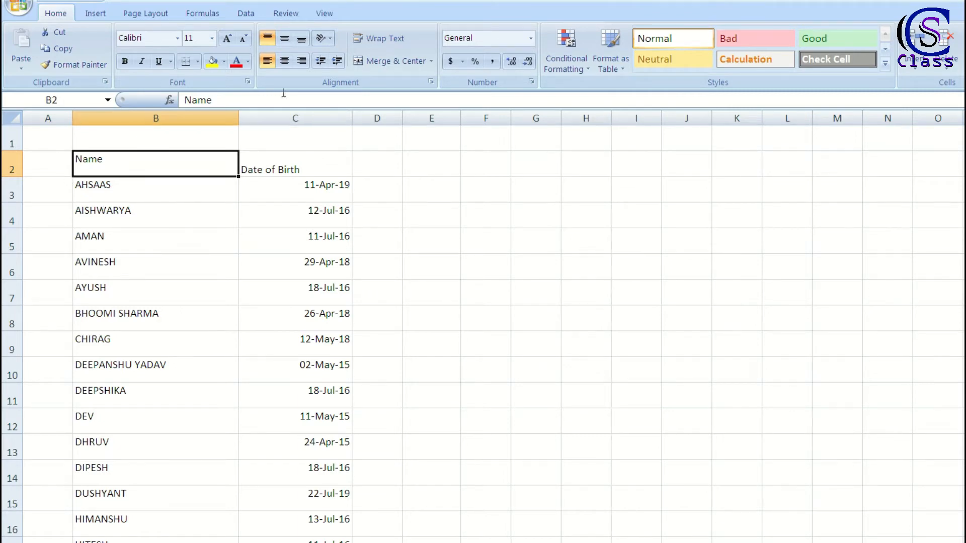
left_click(323, 40)
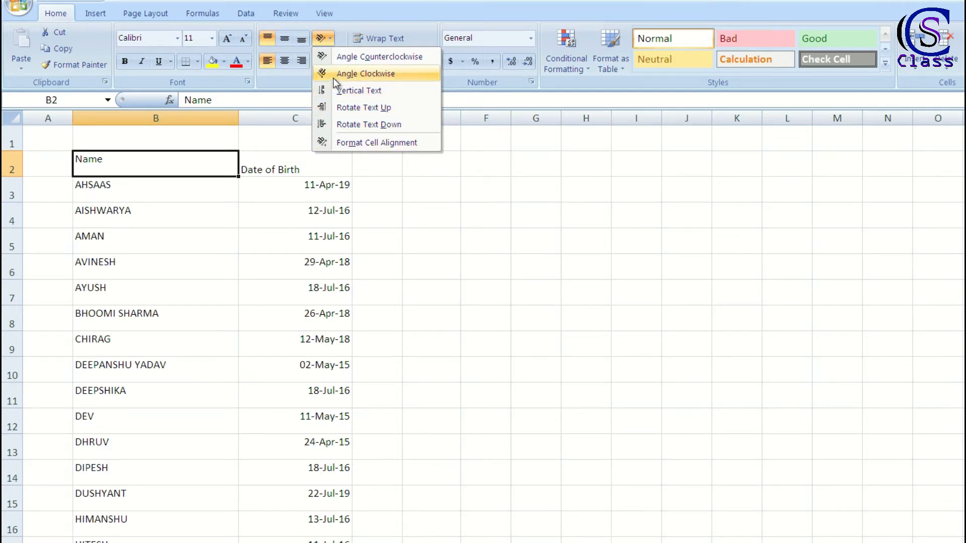
left_click(357, 56)
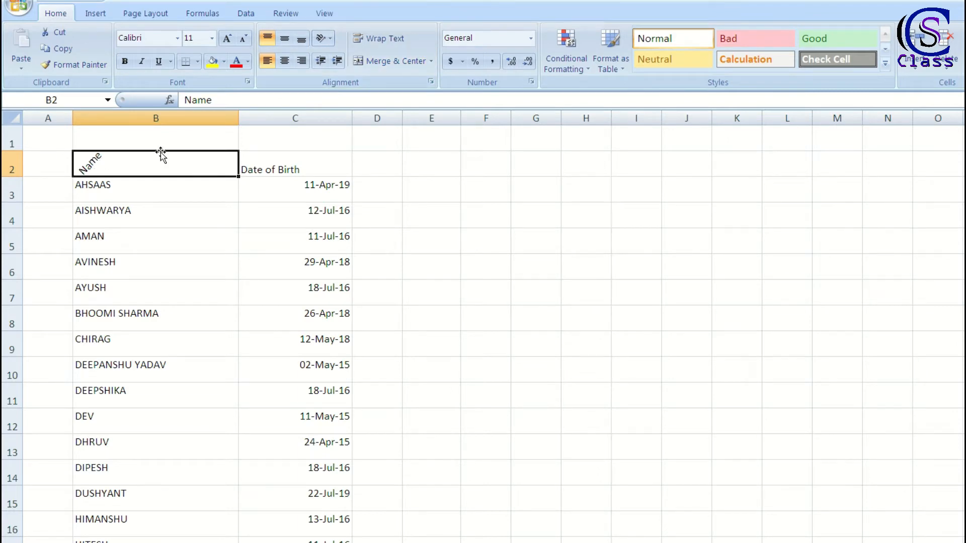
left_click(322, 39)
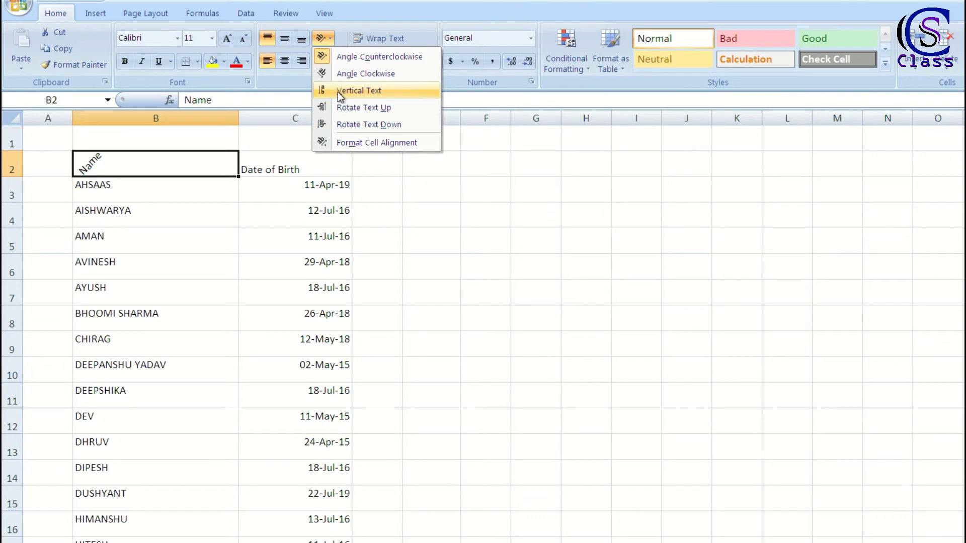
left_click(140, 163)
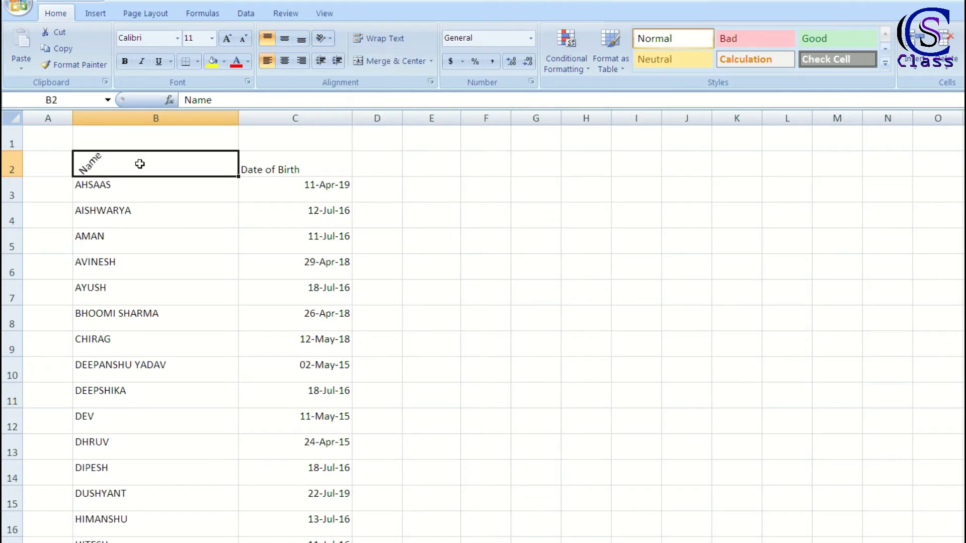
left_click(323, 39)
left_click(330, 92)
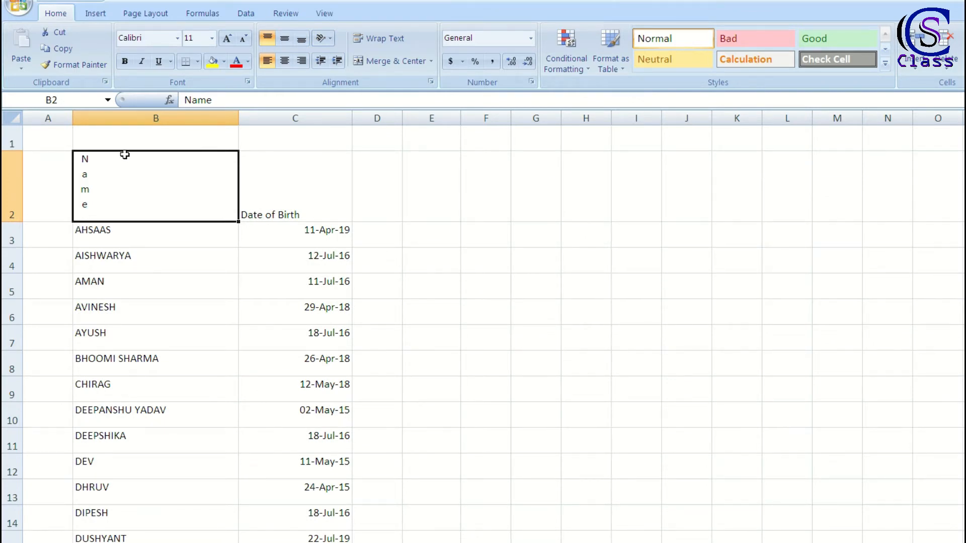
Step: Undo the text orientation, vertical alignment and row height changes
key("ctrl+z")
key("ctrl+z")
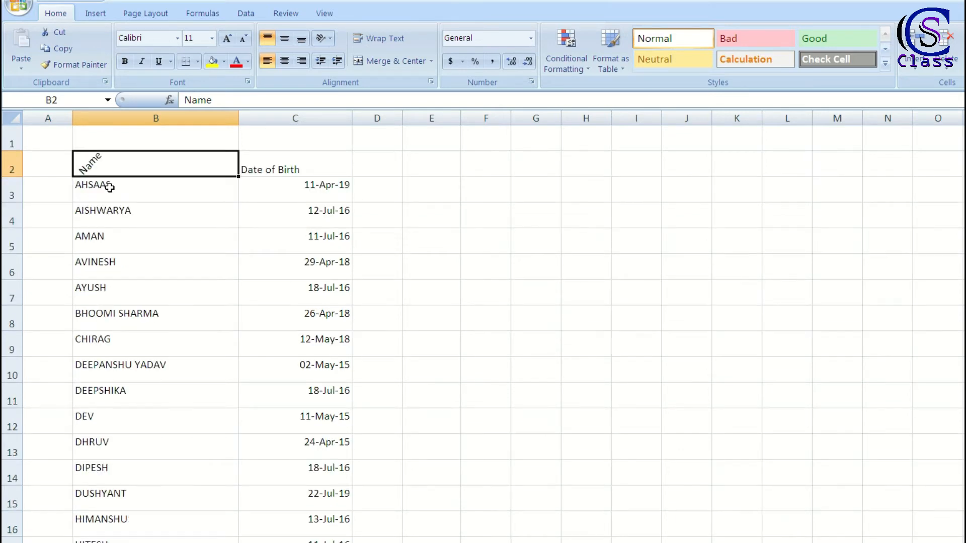
key("ctrl+z")
key("ctrl+z")
key("ctrl+z")
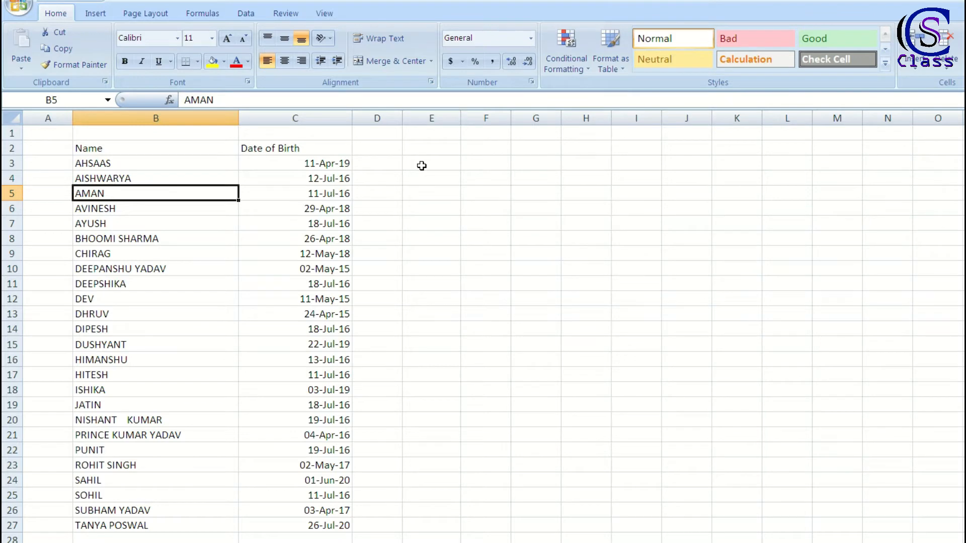
Step: Enter a sample sentence in cell F3 consisting of a student's first name followed by "is A good girl"
left_click(476, 161)
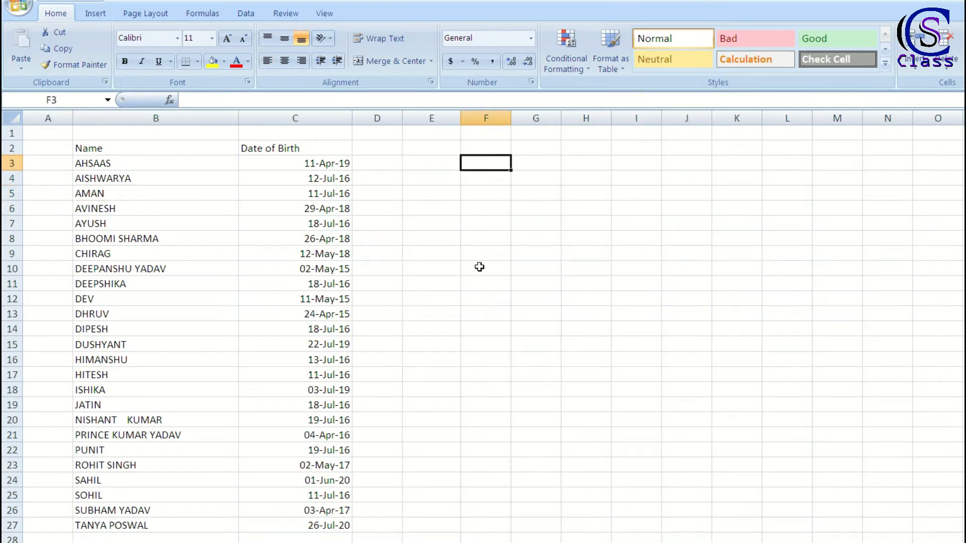
type("Tanya ")
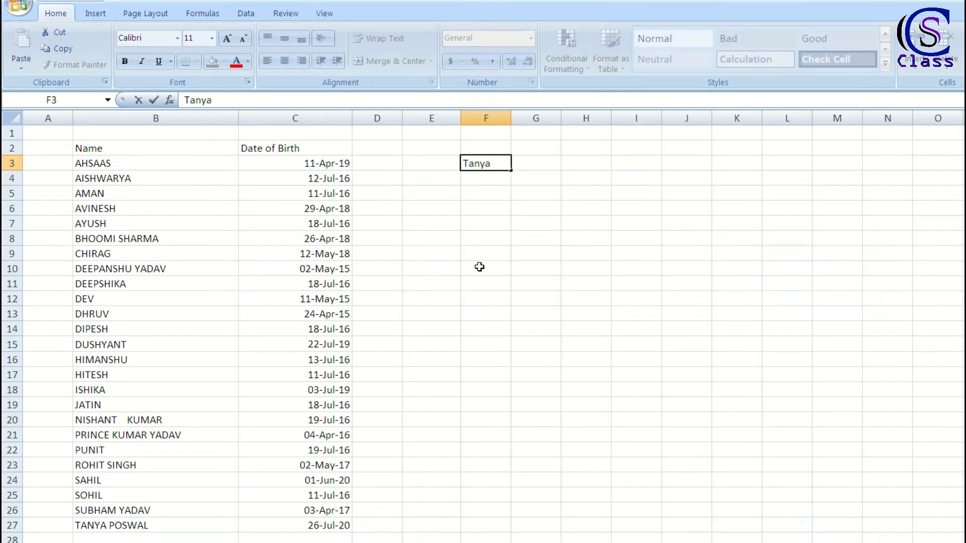
type("is A good gi")
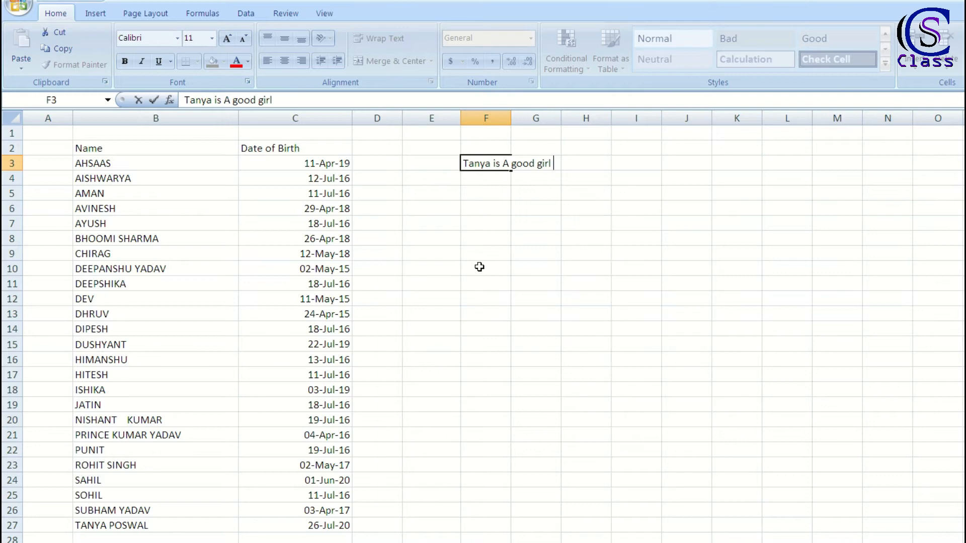
type("rl")
key("Return")
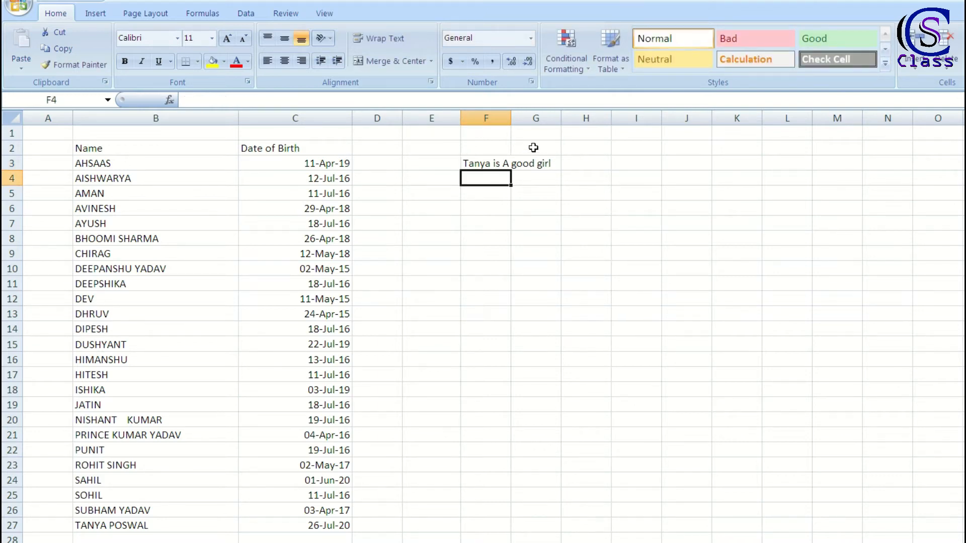
Step: Wrap the sentence in F3 and center it horizontally and vertically within the cell
left_click(488, 166)
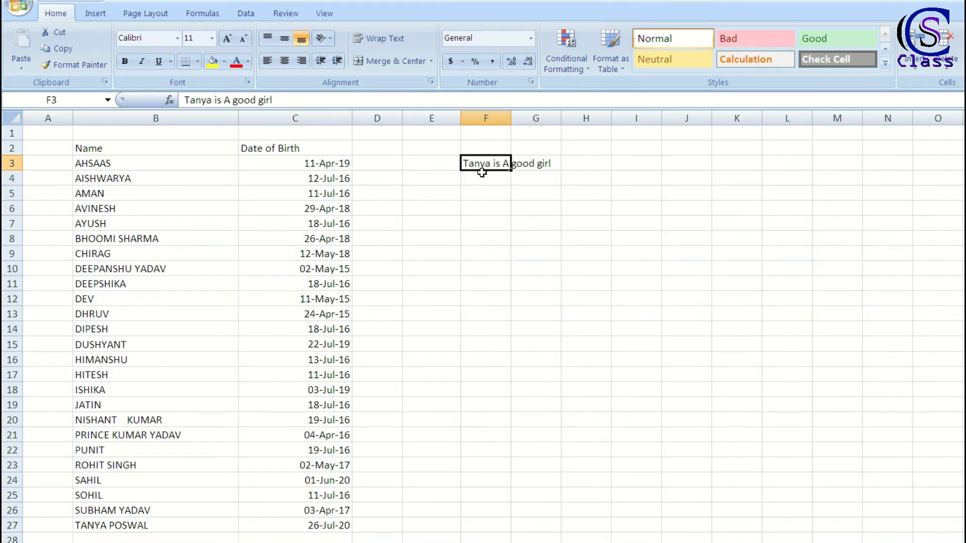
left_click(390, 43)
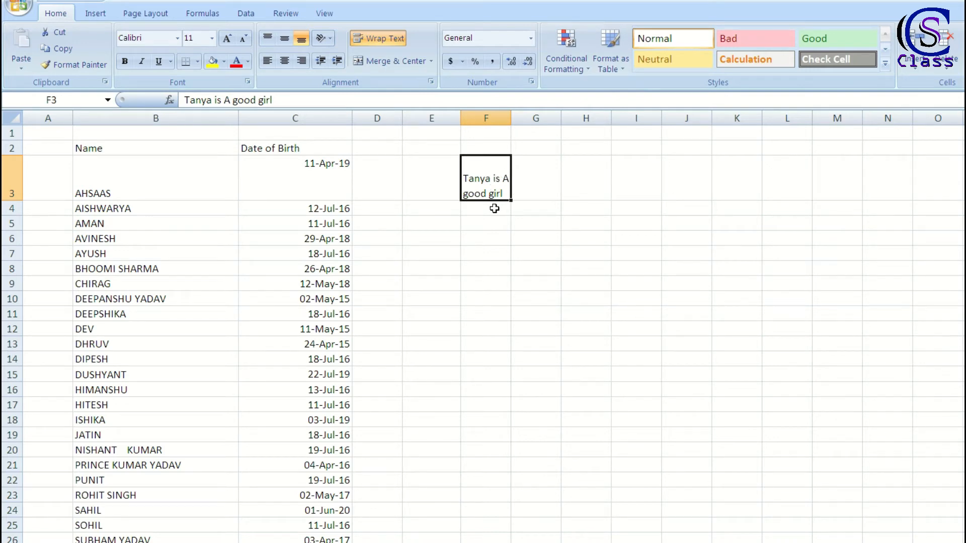
left_click(282, 65)
left_click(284, 39)
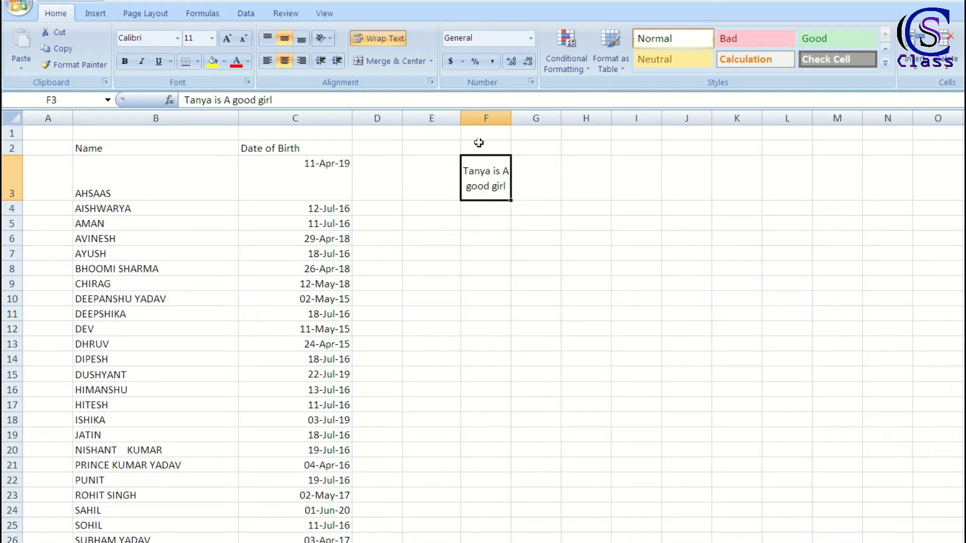
Step: Undo the horizontal centering of F3 and turn off its text wrapping
key("ctrl+z")
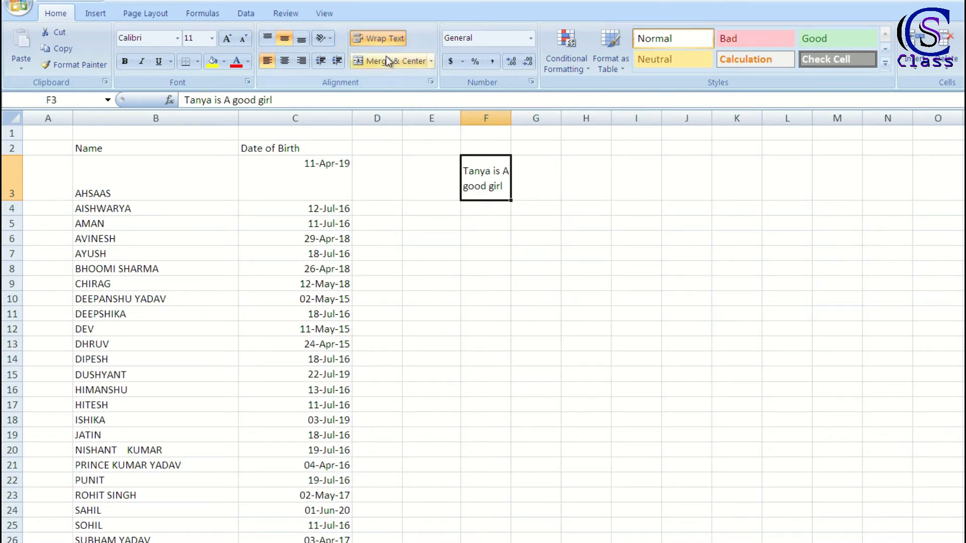
left_click(382, 38)
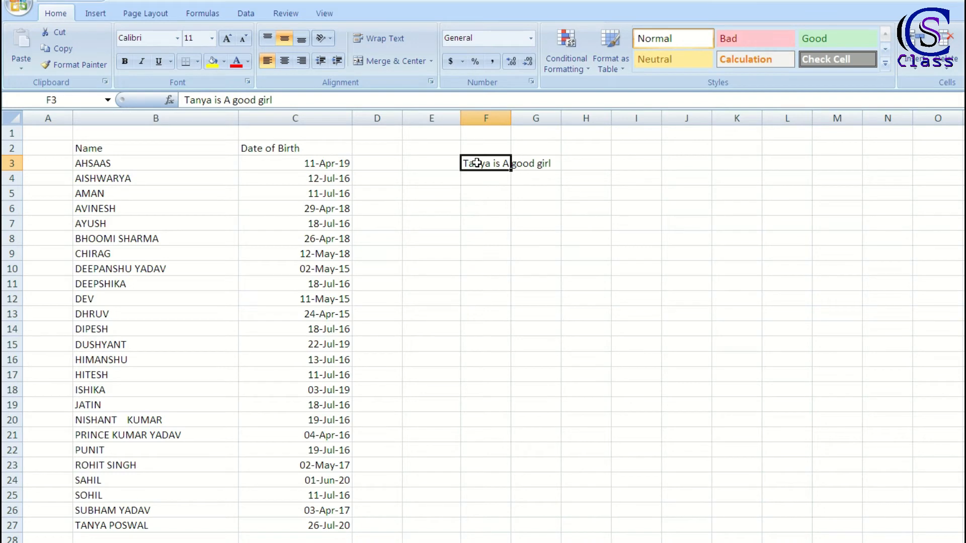
Step: Merge cells F3 and G3 and center the sentence across them
left_click_drag(502, 163, 533, 163)
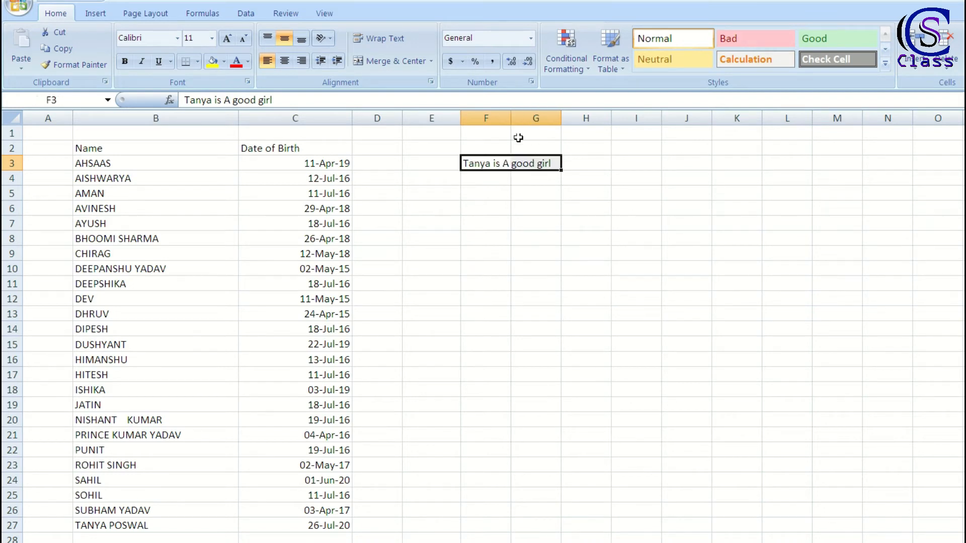
left_click(386, 62)
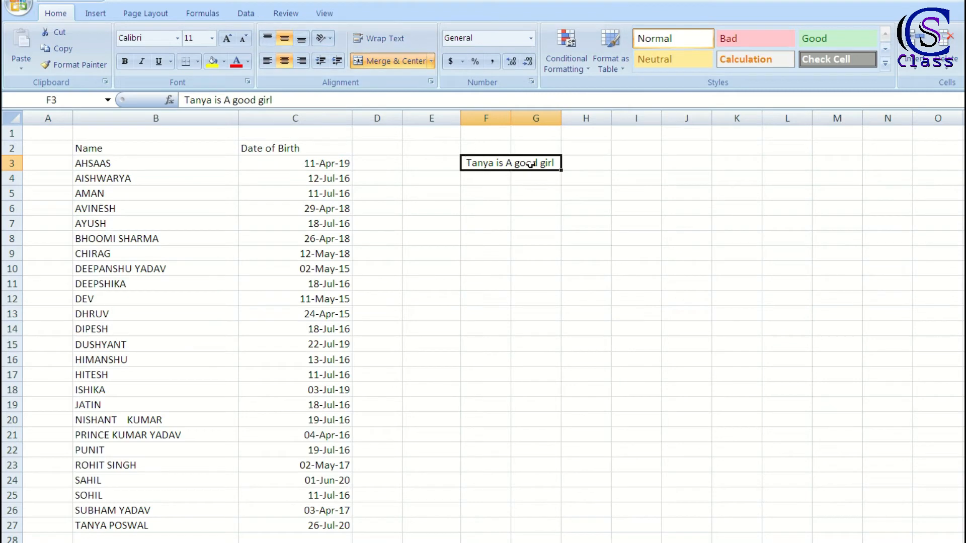
left_click(500, 172)
left_click(530, 162)
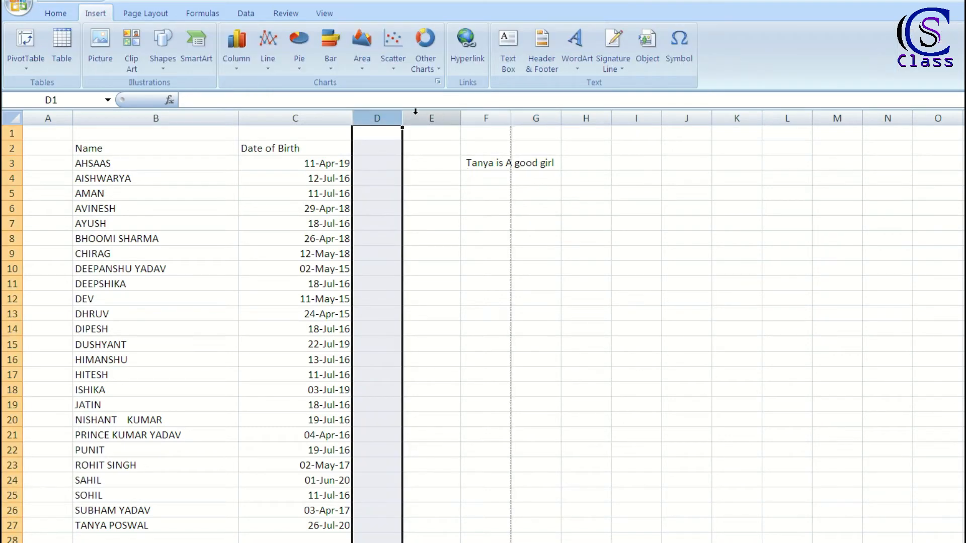
Step: Delete the empty columns D and E between the dates of birth and the merged sentence
left_click(416, 115, "ctrl")
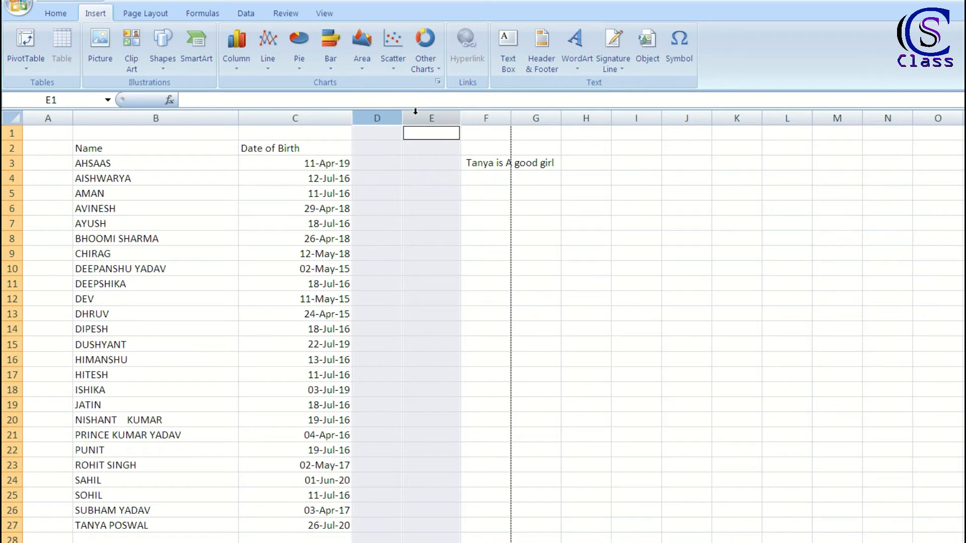
right_click(416, 111)
left_click(451, 208)
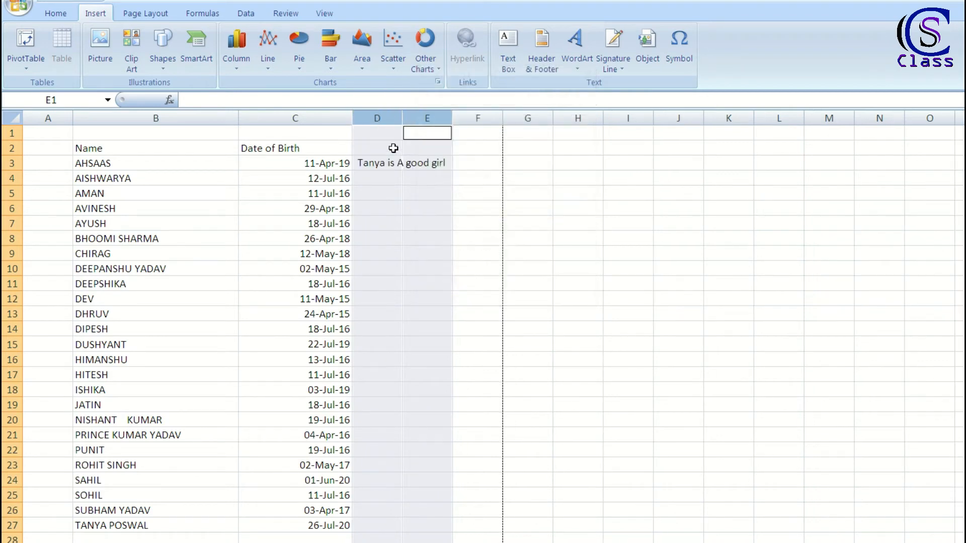
left_click(390, 176)
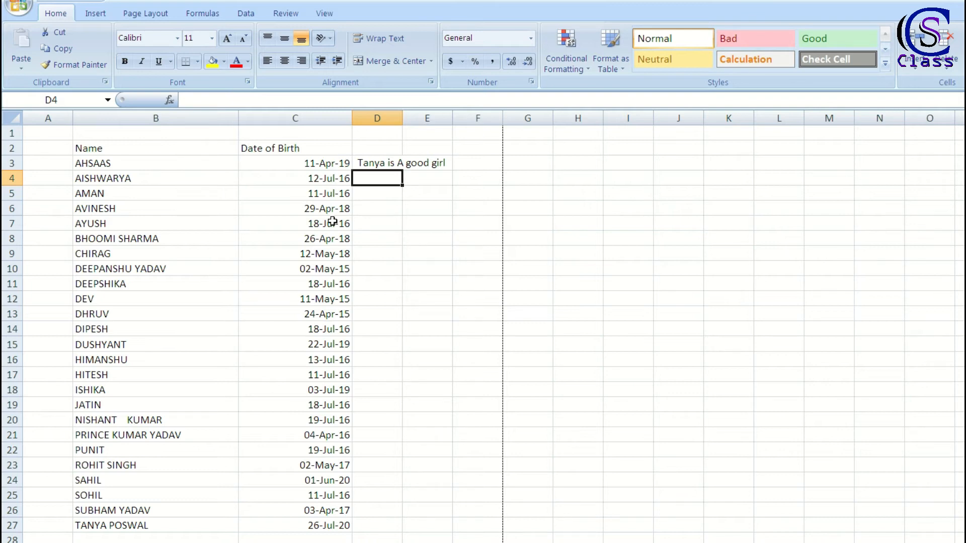
Step: Insert a header and footer on the sheet and go through the header's left, center and right sections
left_click(97, 19)
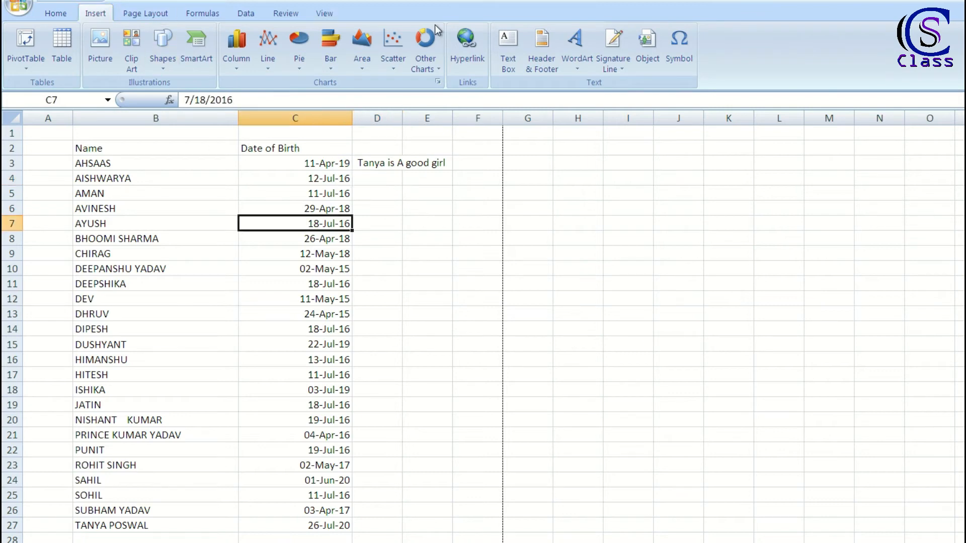
left_click(542, 50)
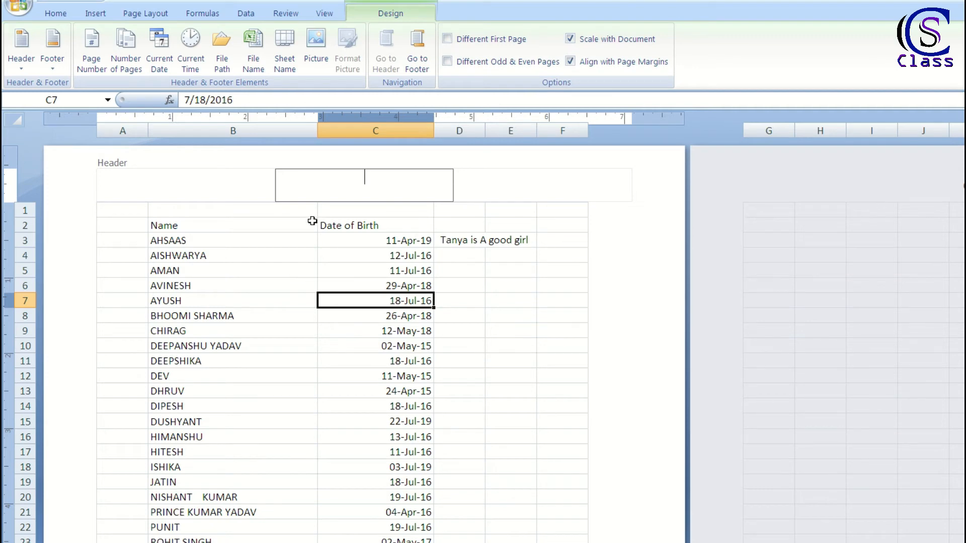
left_click(188, 185)
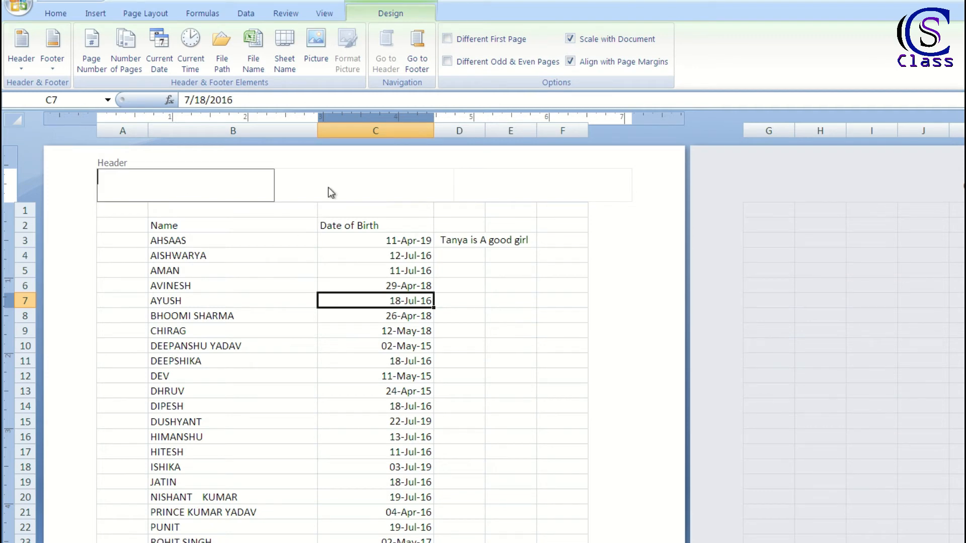
left_click(328, 186)
left_click(198, 185)
left_click(289, 189)
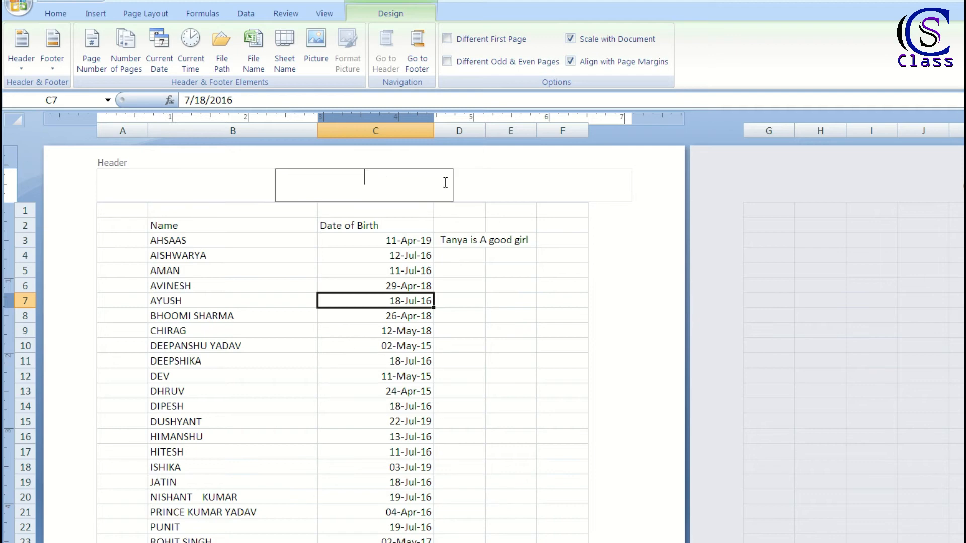
left_click(495, 186)
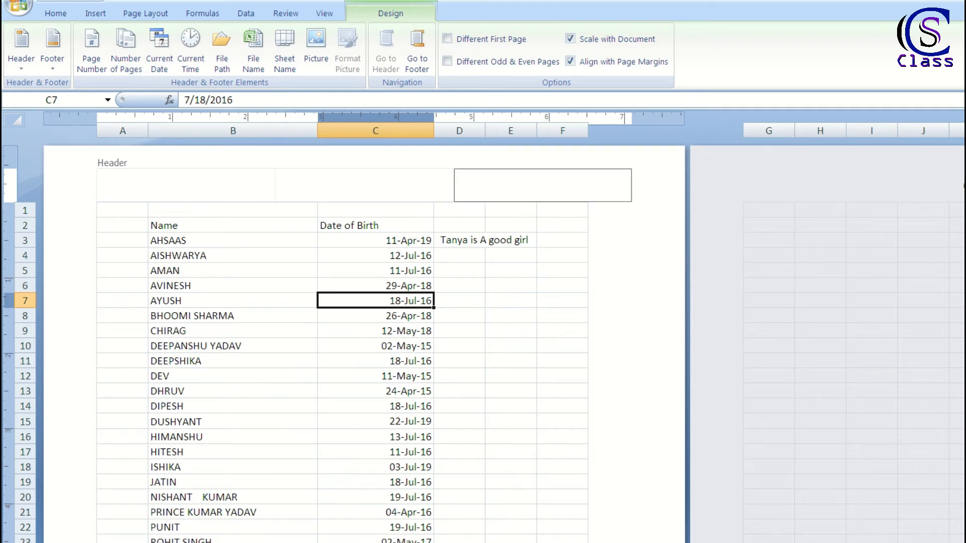
Step: Insert the current time element in the header's left section
left_click(131, 188)
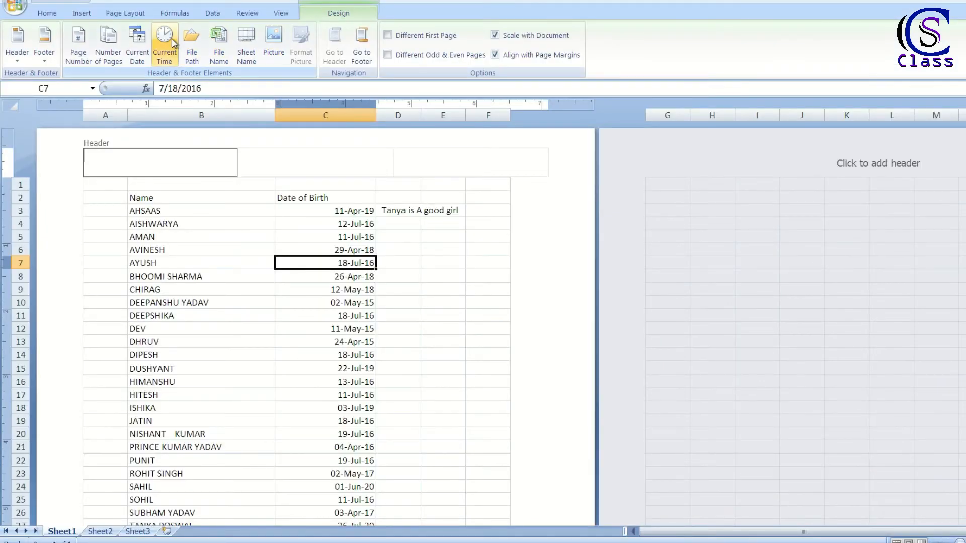
left_click(165, 46)
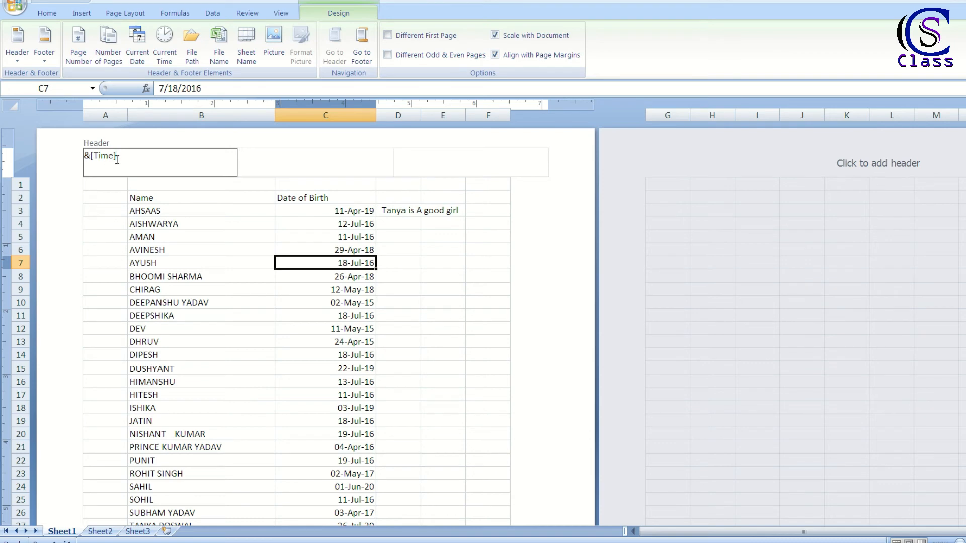
Step: Finish the header's time entry, reopen the header at its center section, and switch to the footer and back
left_click(119, 225)
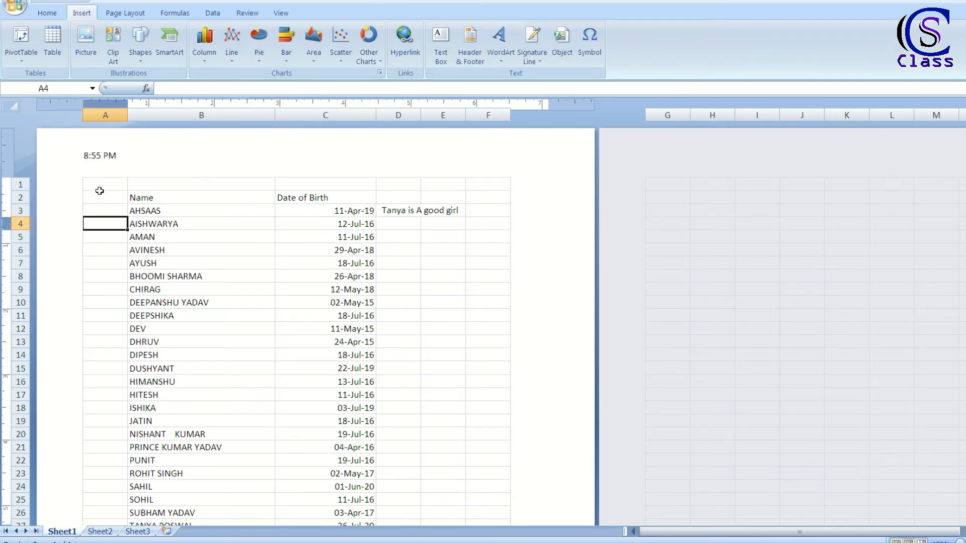
left_click(158, 171)
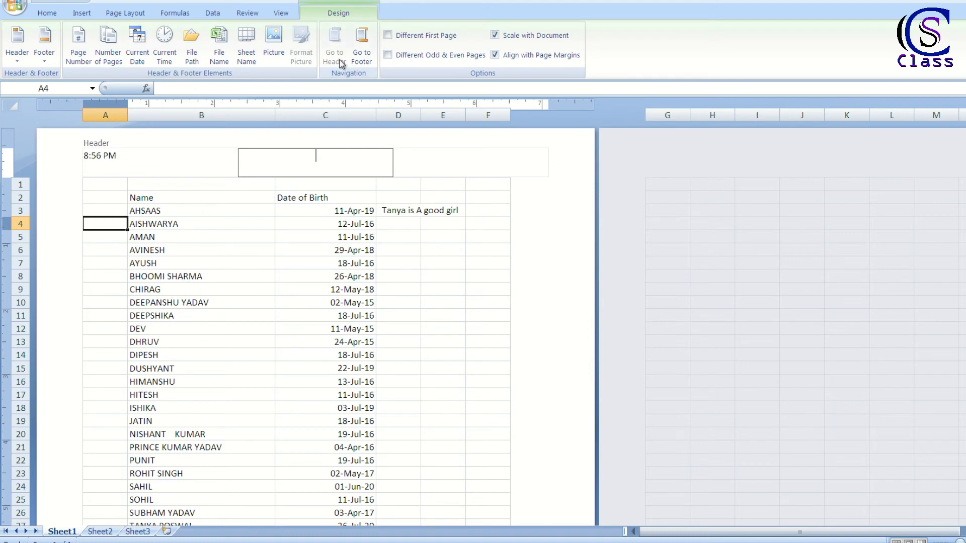
left_click(358, 56)
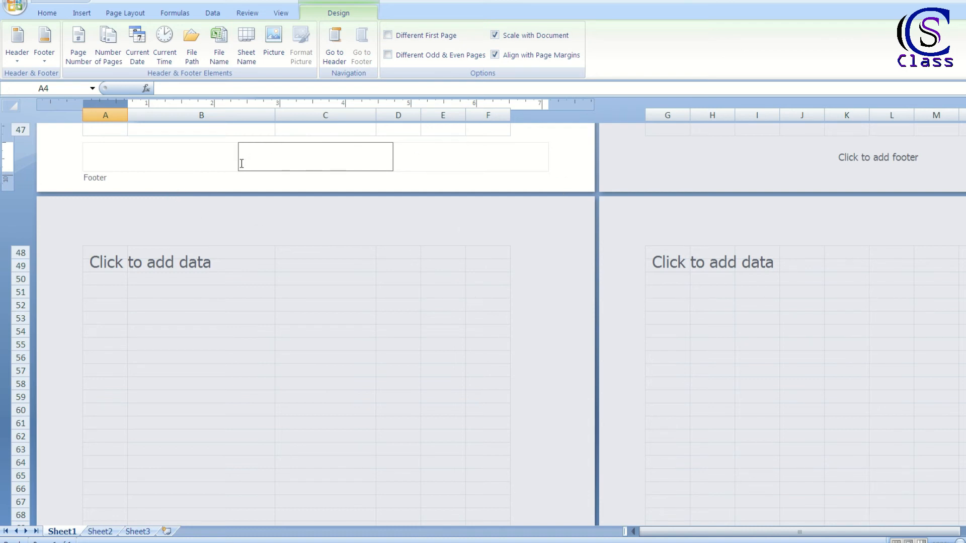
left_click(327, 58)
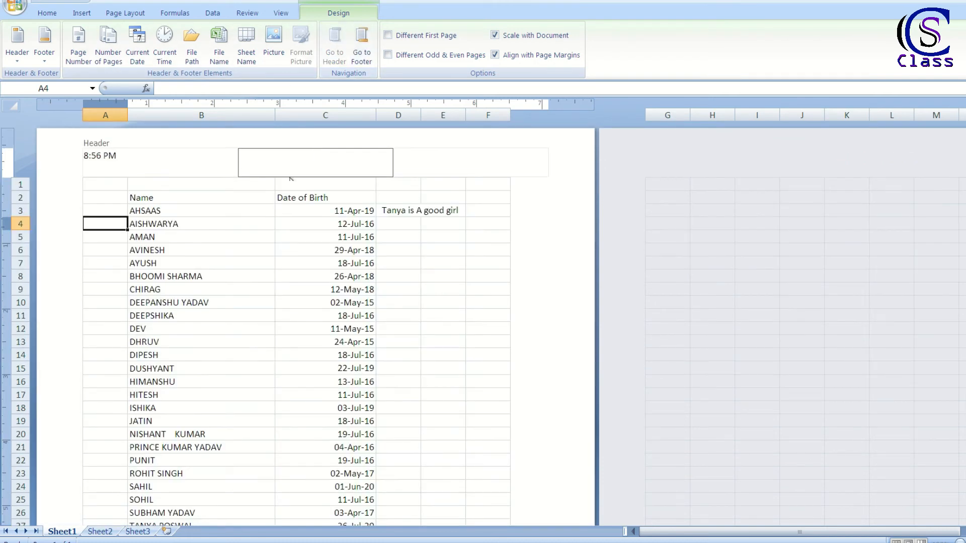
Step: Insert the Penguins picture from Sample Pictures in the header's center section and review it across the page
left_click(274, 45)
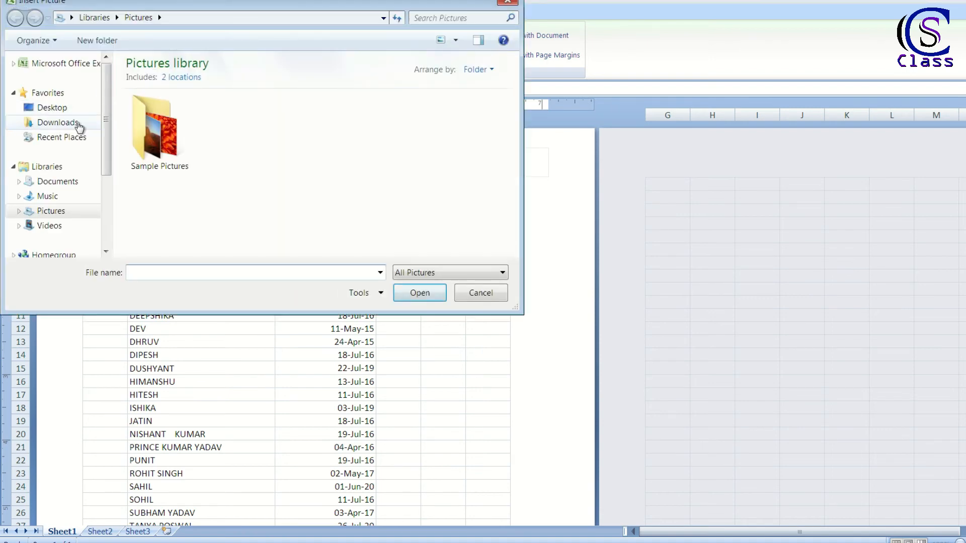
double_click(186, 157)
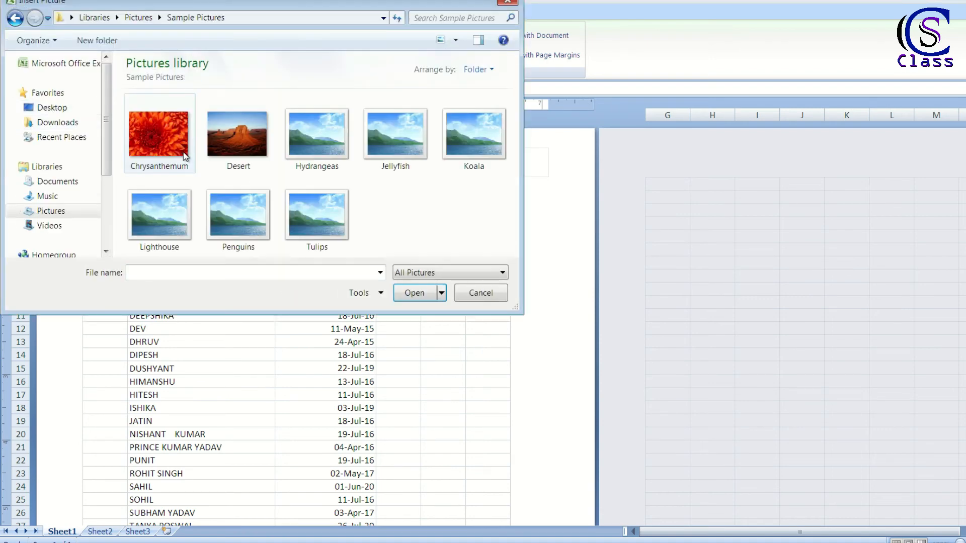
double_click(236, 222)
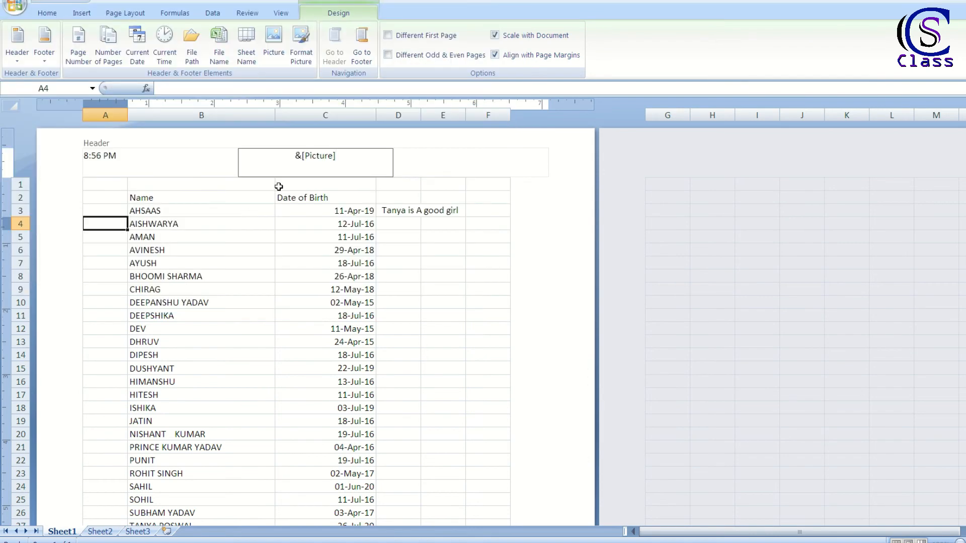
left_click(241, 226)
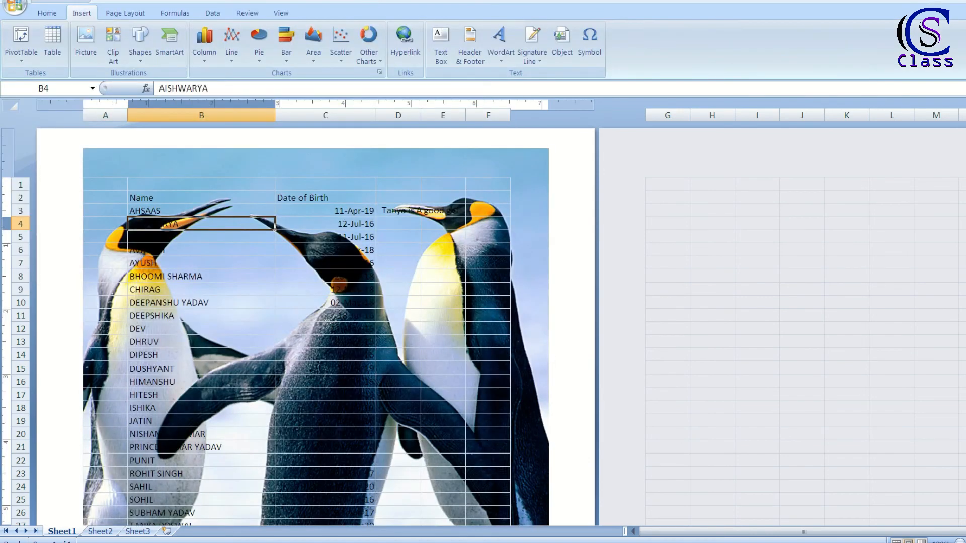
scroll(217, 209, "down", 3)
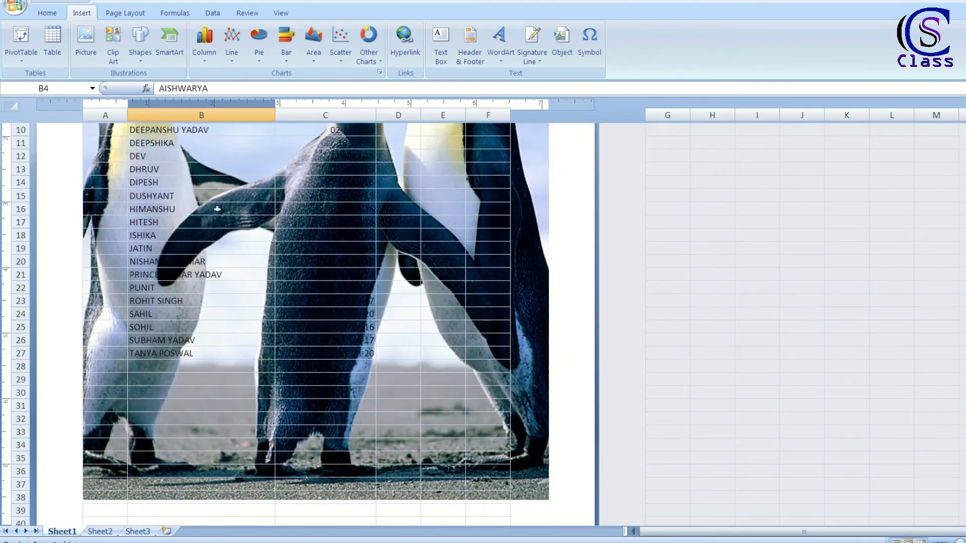
scroll(221, 223, "up", 2)
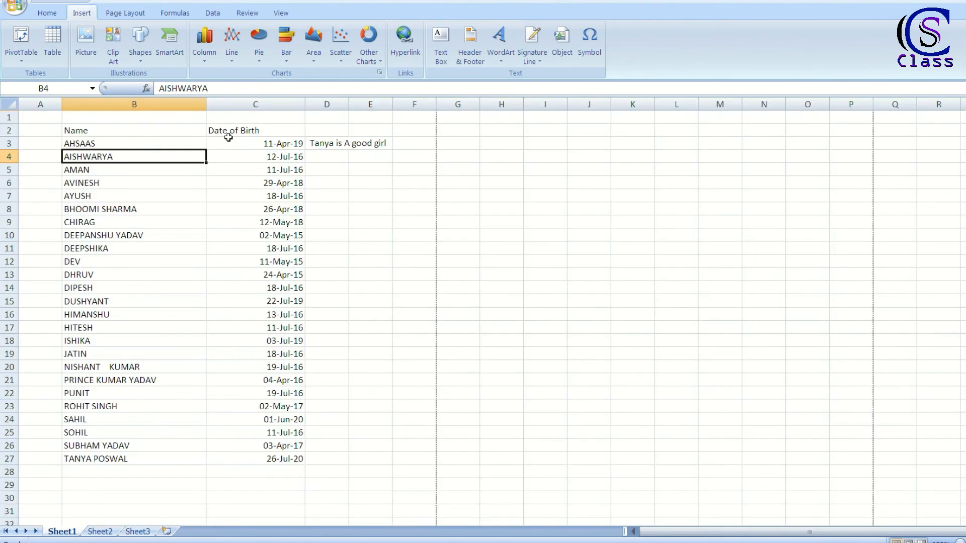